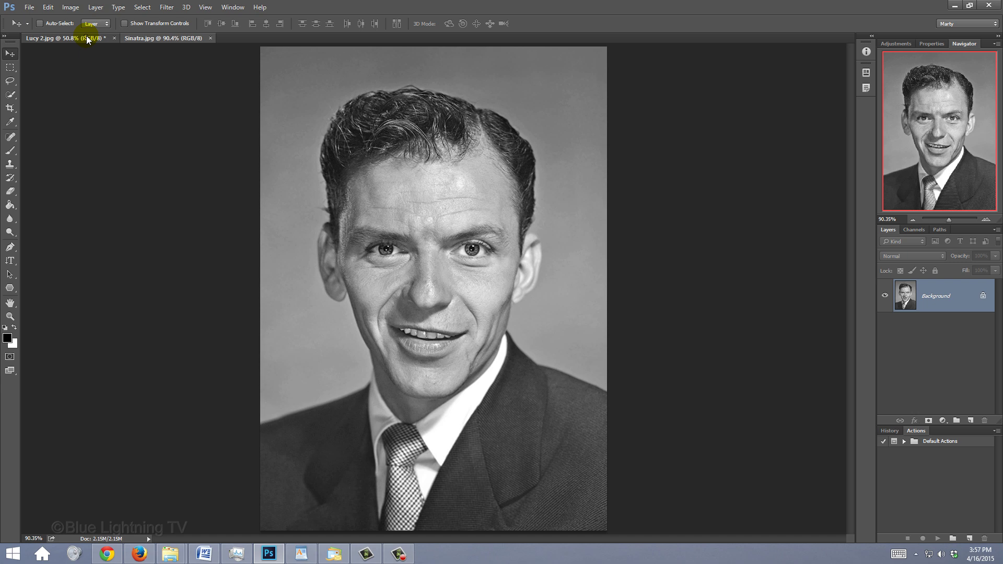
Step: Switch to Lucy 2.jpg, desaturate it, apply Auto Tone and pick the Move tool
left_click(87, 39)
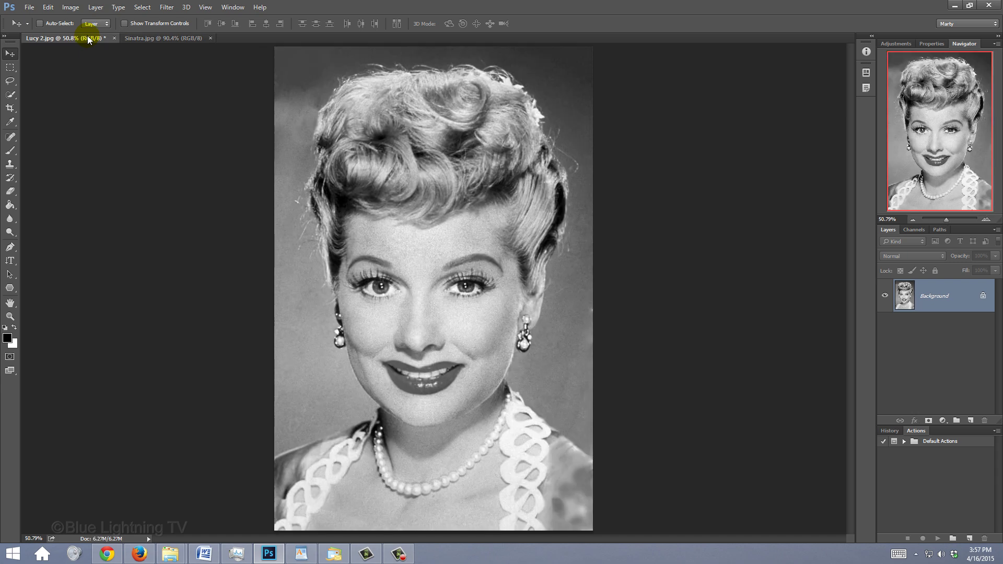
key("ctrl+shift+u")
key("ctrl+shift+l")
key("v")
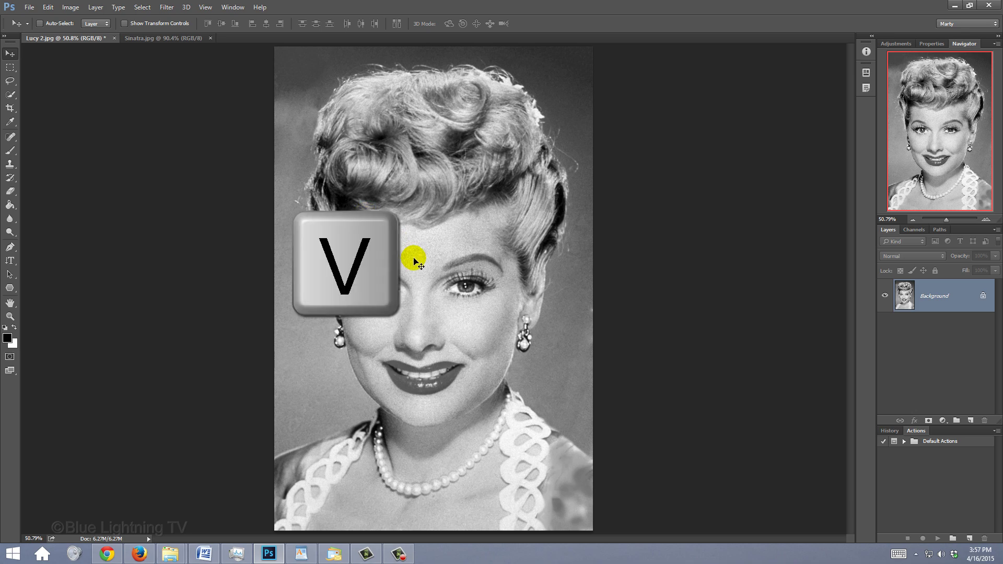
Step: Drag the Lucy image onto the Sinatra canvas as Layer 1 and start Free Transform, fitted to screen
left_click_drag(417, 256, 172, 38)
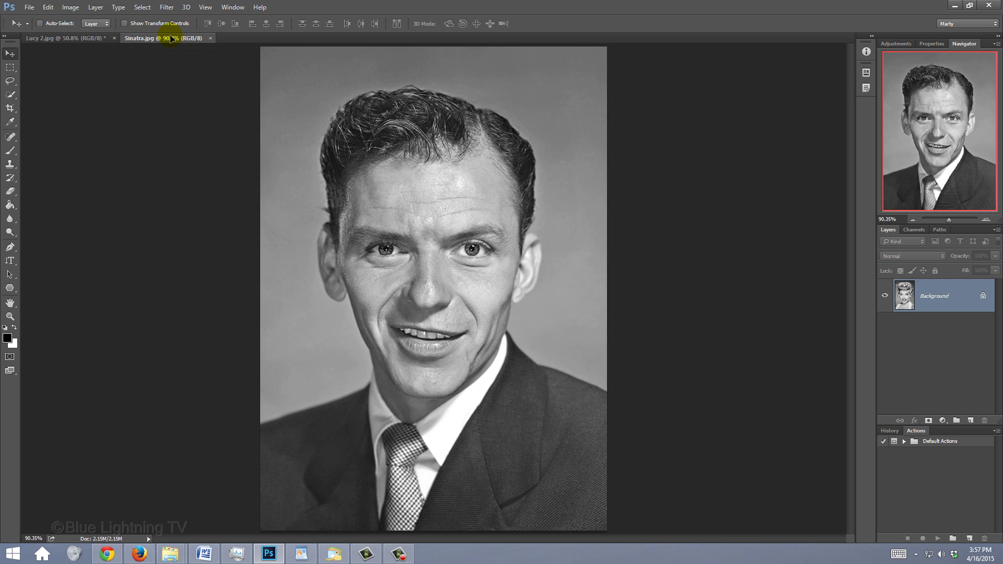
left_click_drag(172, 38, 256, 134)
left_click_drag(404, 259, 426, 306)
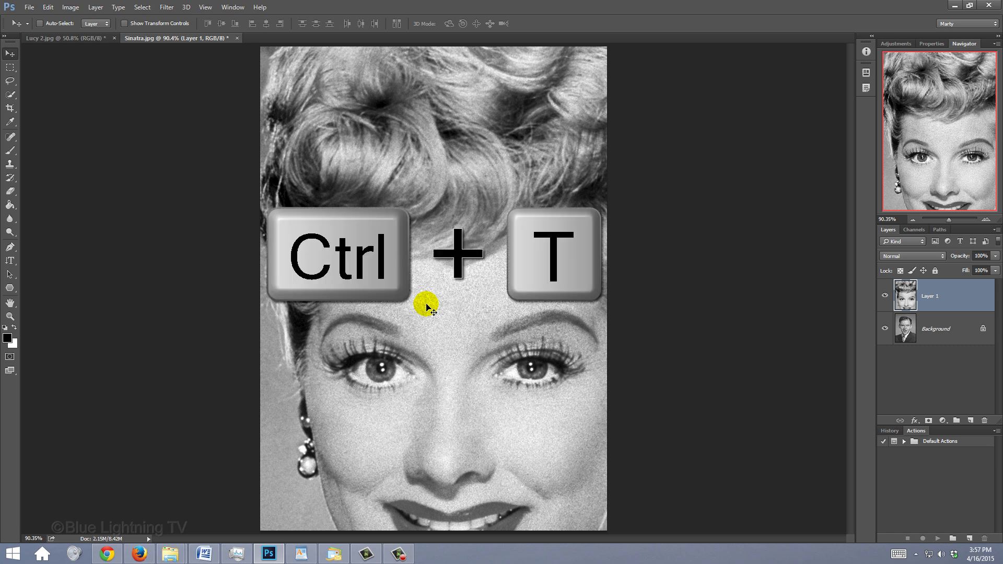
key("ctrl+t")
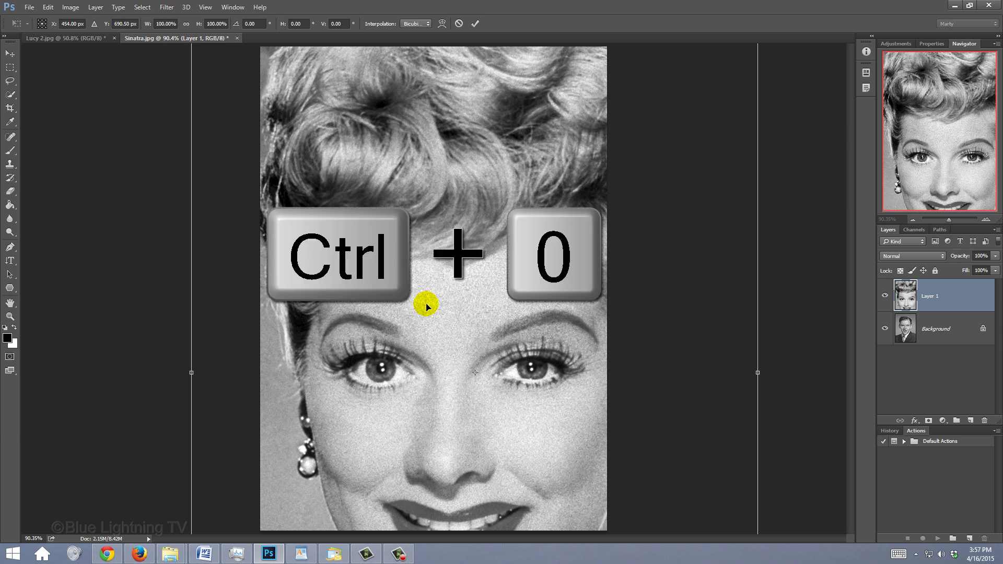
key("ctrl+0")
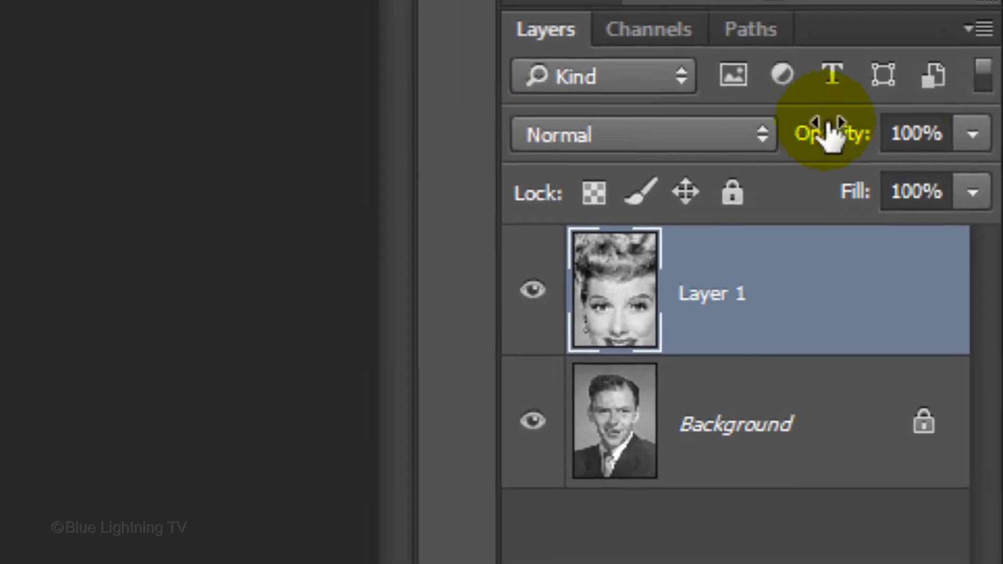
Step: Lower Layer 1's opacity to 50% so Sinatra shows through
left_click(982, 256)
double_click(925, 128)
type("50")
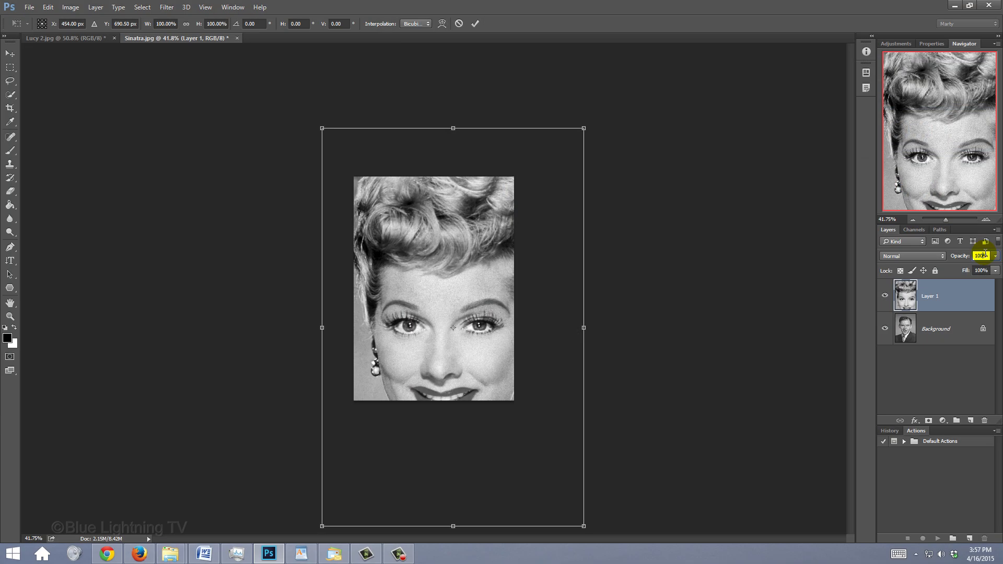
key("Return")
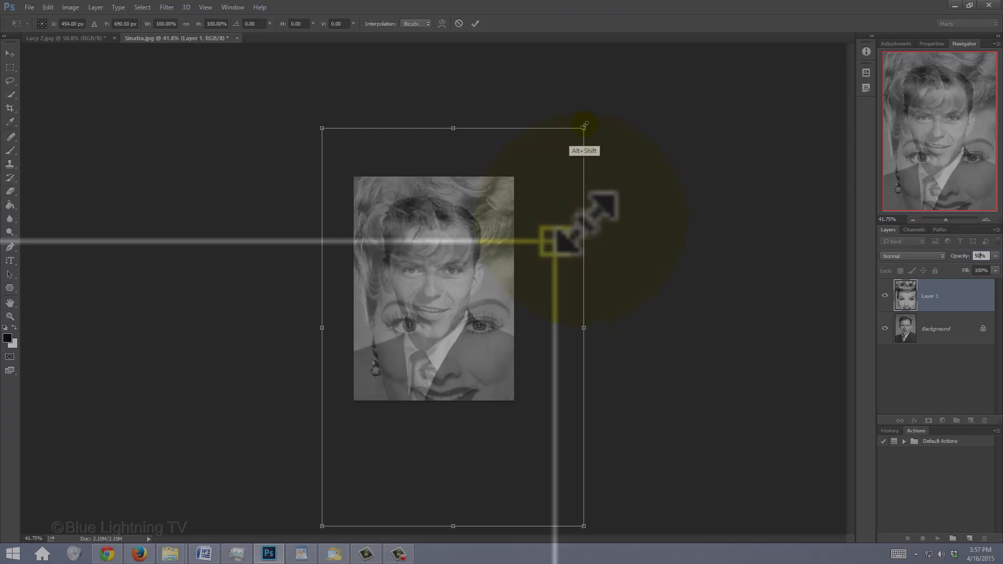
Step: Scale Lucy from the centre, align her face over Sinatra's, commit, and restore opacity to 100%
left_click_drag(555, 242, 520, 208)
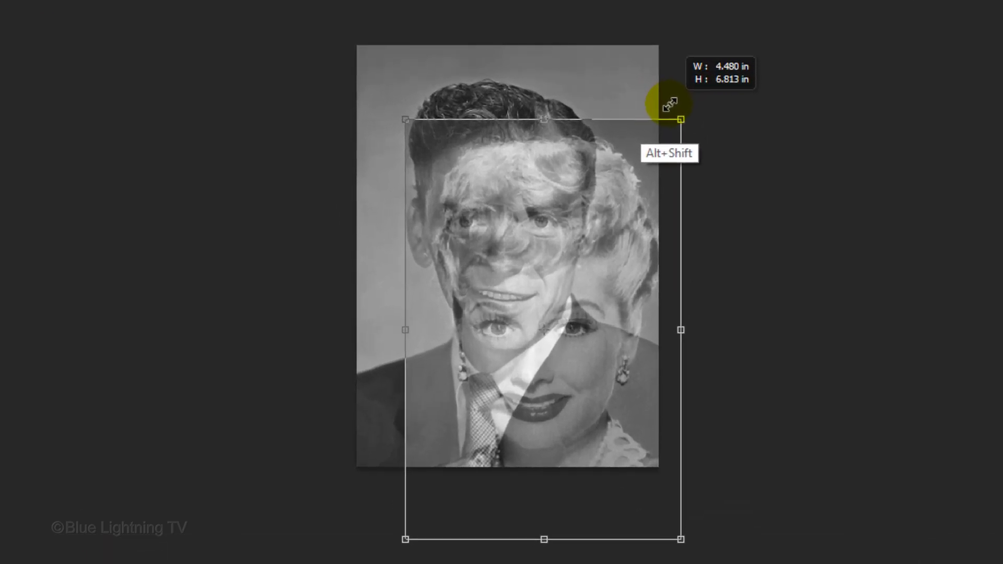
left_click_drag(670, 105, 670, 105)
left_click_drag(560, 221, 529, 125)
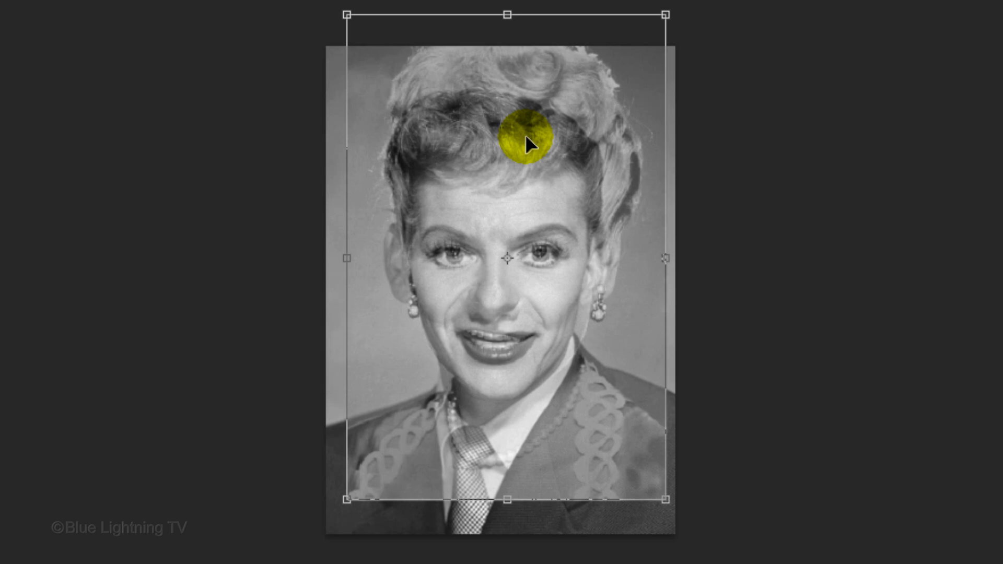
key("Return")
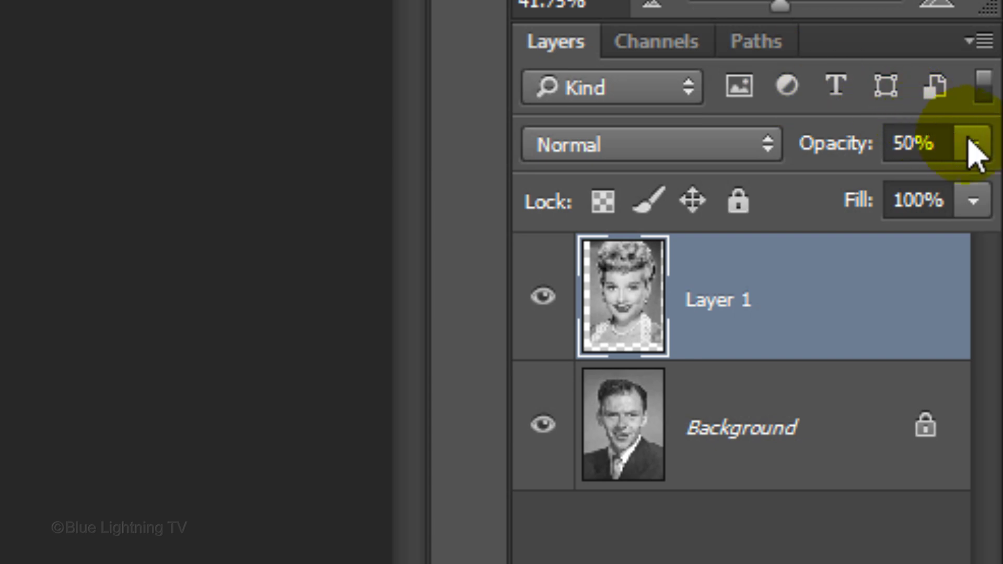
left_click(973, 145)
left_click_drag(973, 145, 983, 189)
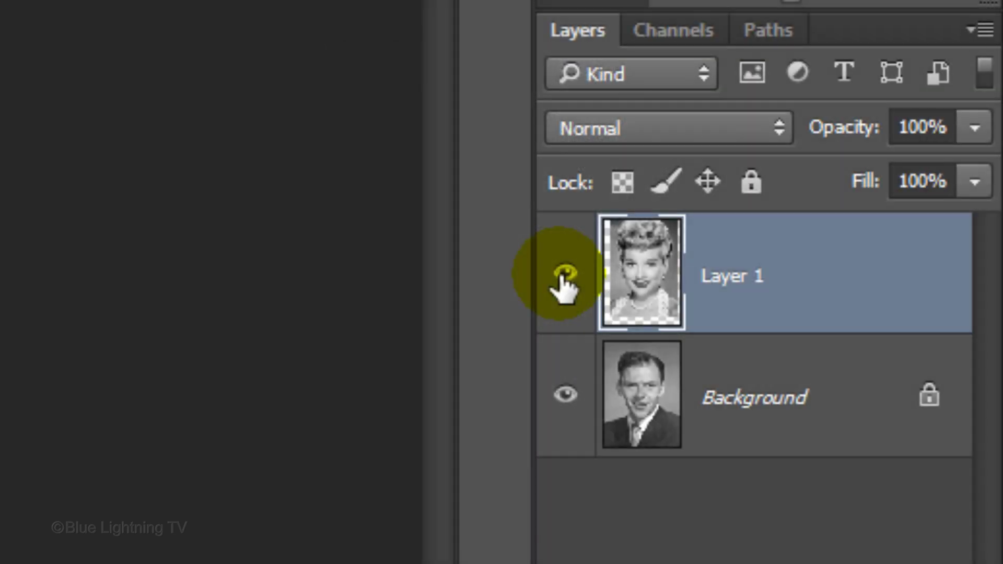
key("ctrl")
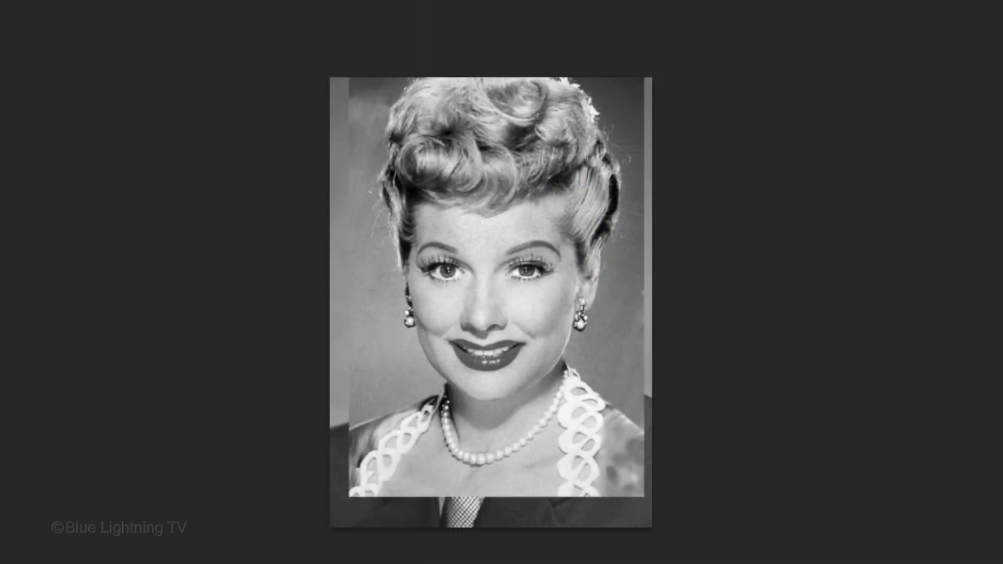
Step: Load Layer 1 as a selection, Image > Crop to it, deselect and fit on screen
left_click(636, 260, "ctrl")
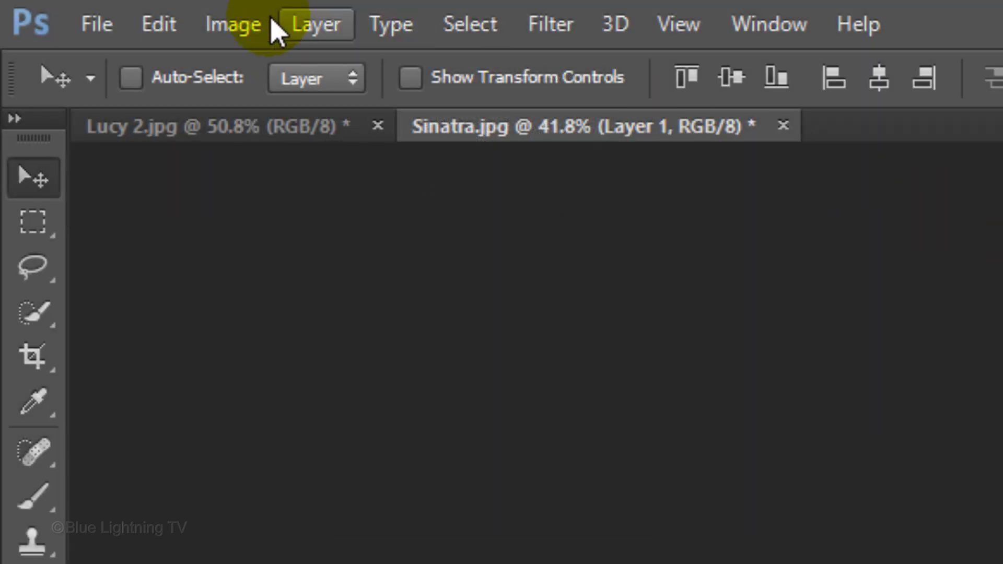
left_click(231, 26)
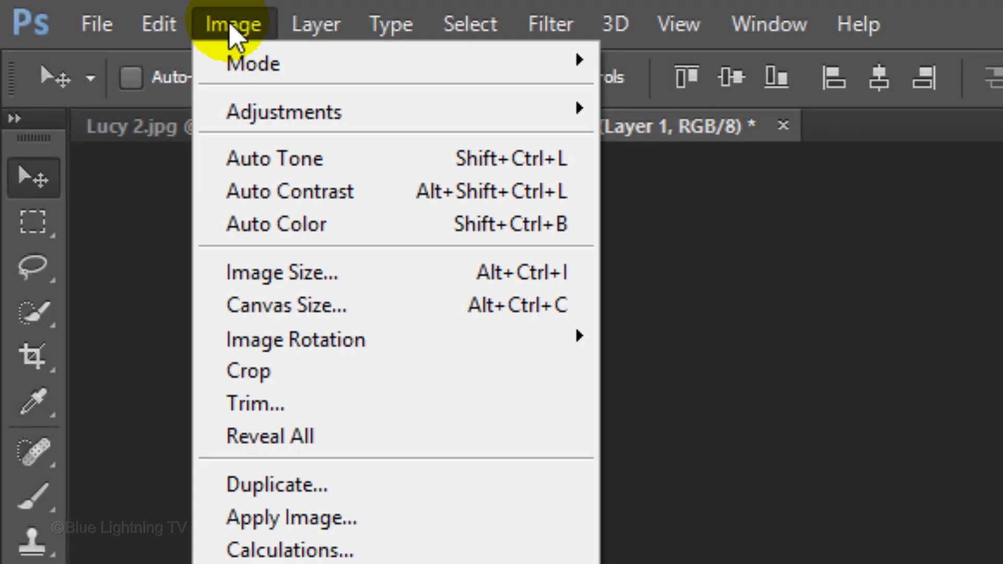
left_click(234, 372)
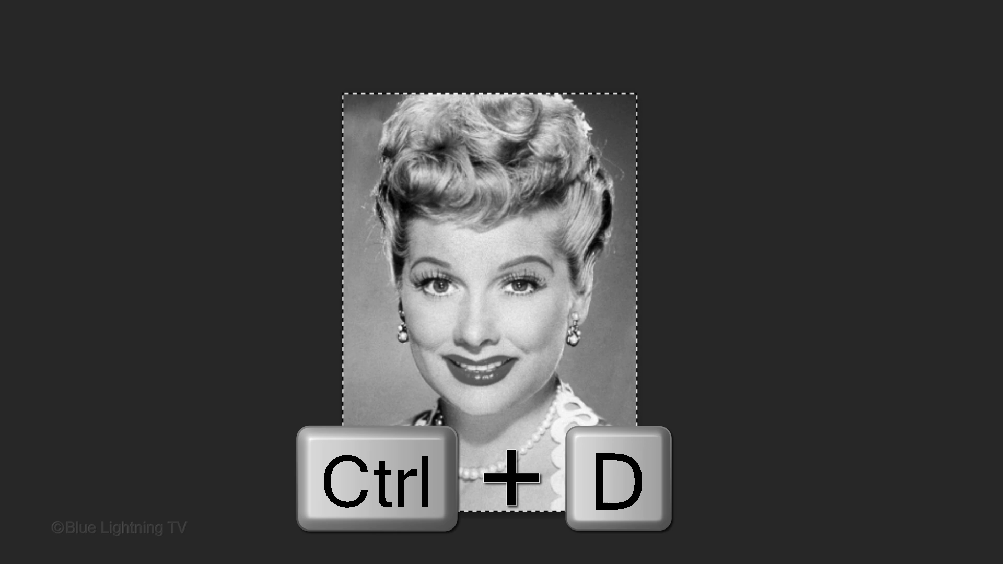
key("ctrl+d")
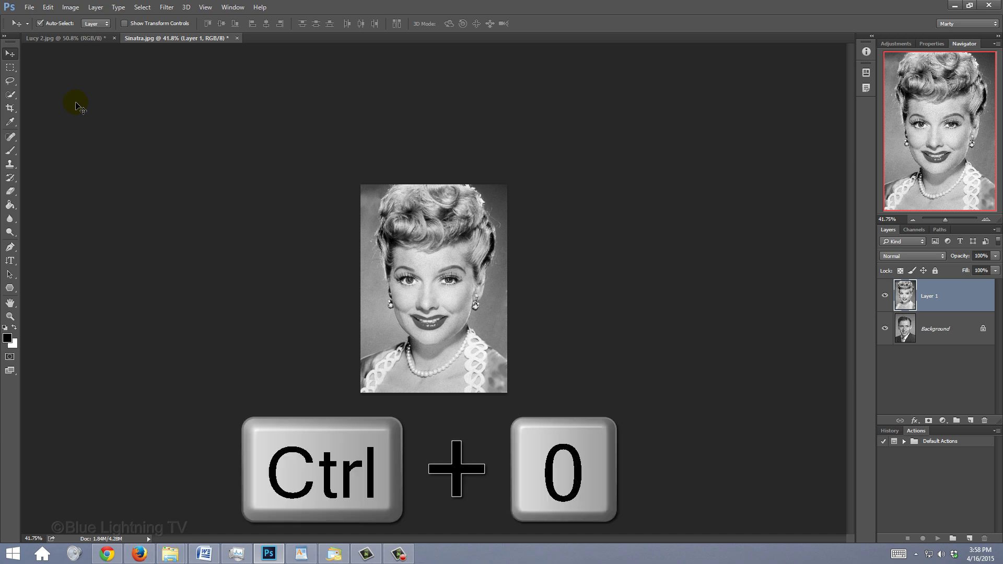
key("ctrl+0")
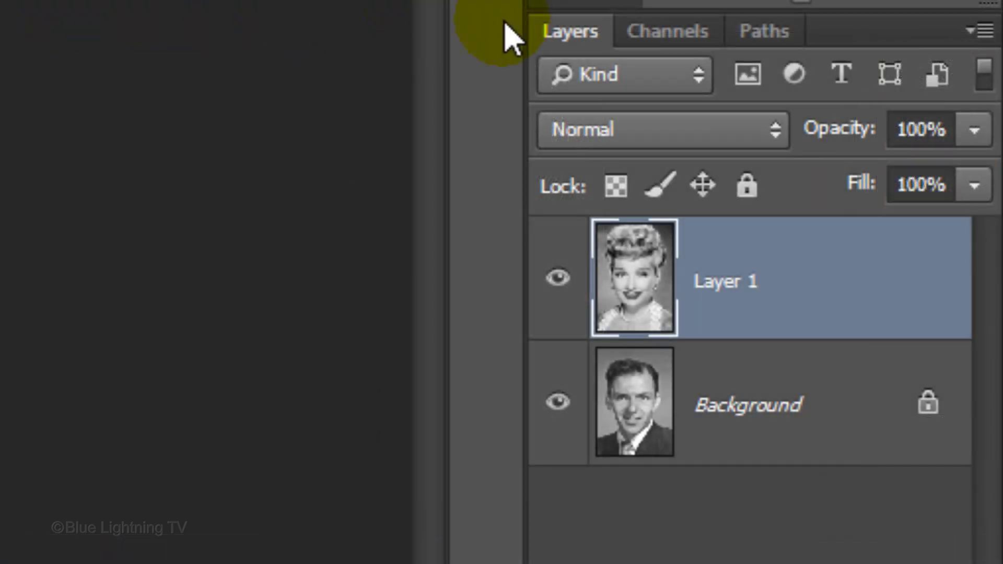
Step: Convert both Lucy's Layer 1 and Sinatra's Background to smart objects, then hide Layer 1
left_click(966, 33)
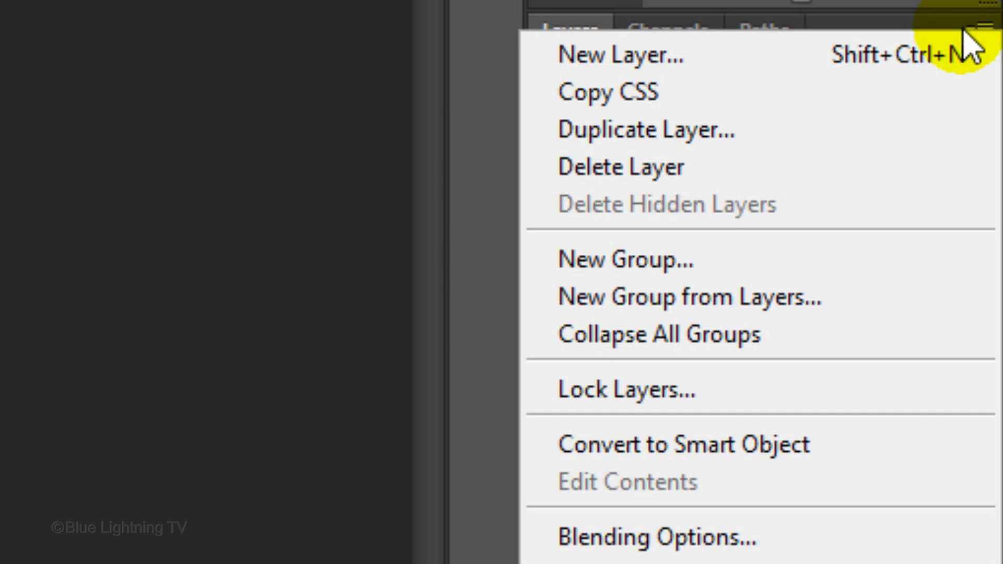
left_click(872, 451)
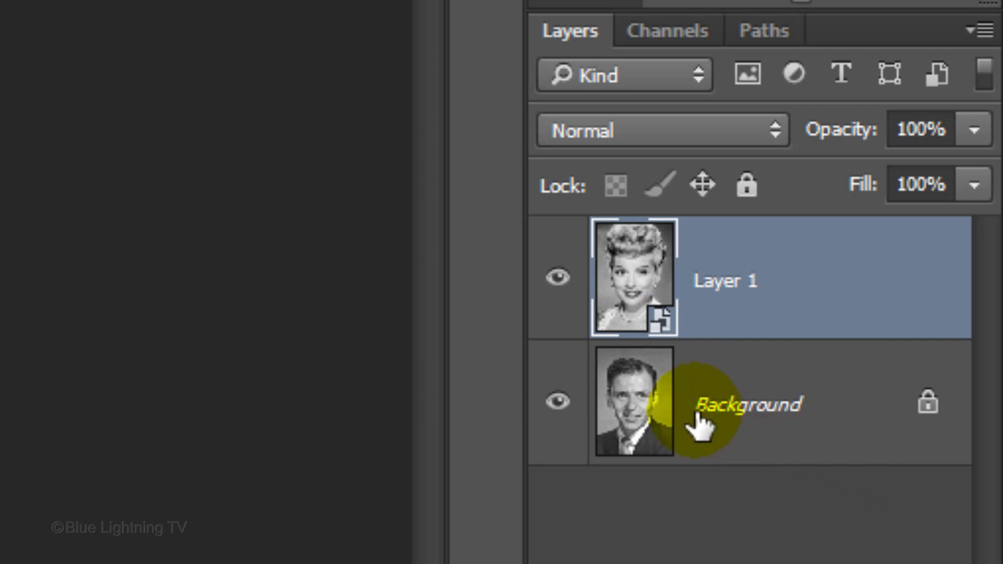
left_click(647, 403)
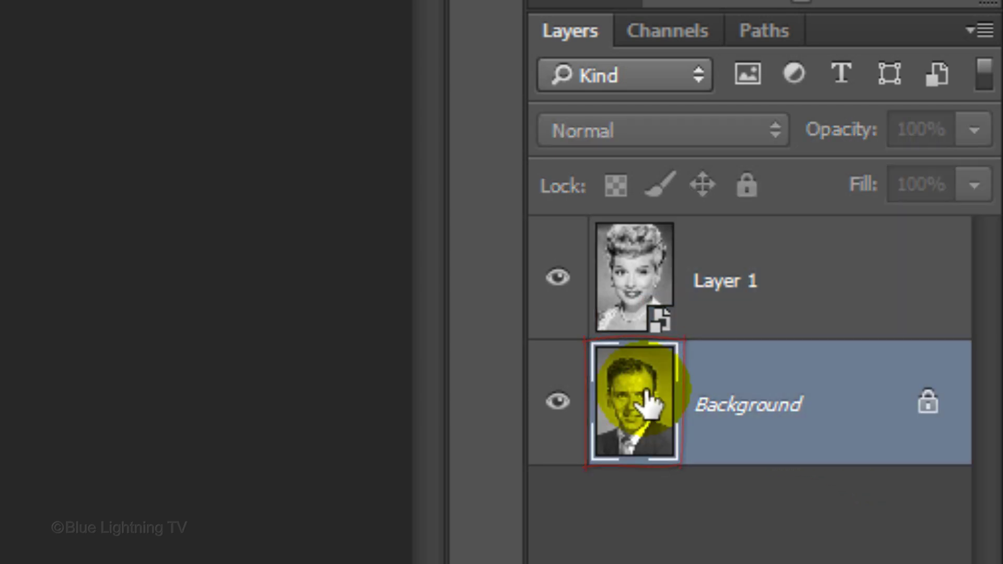
left_click(966, 27)
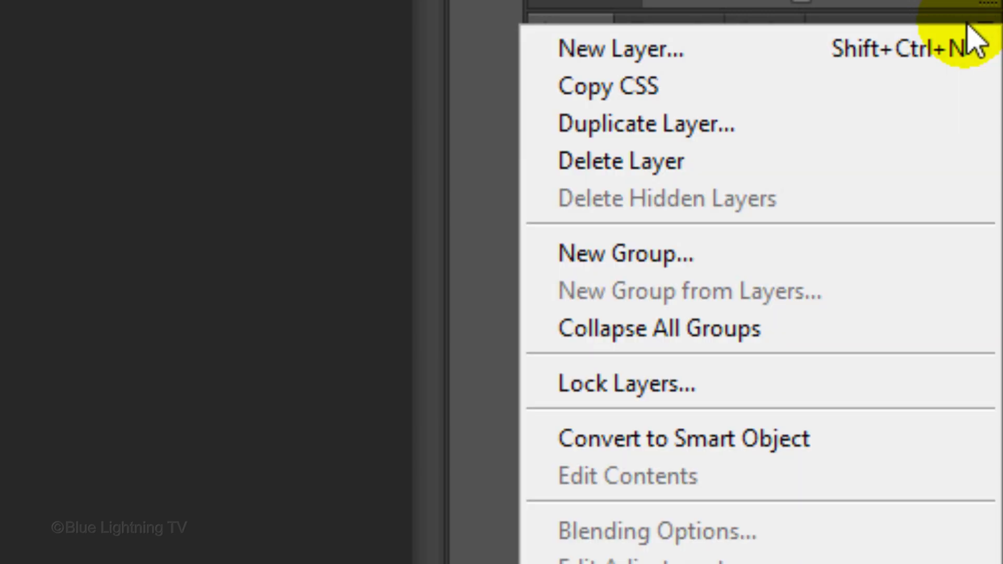
left_click(902, 451)
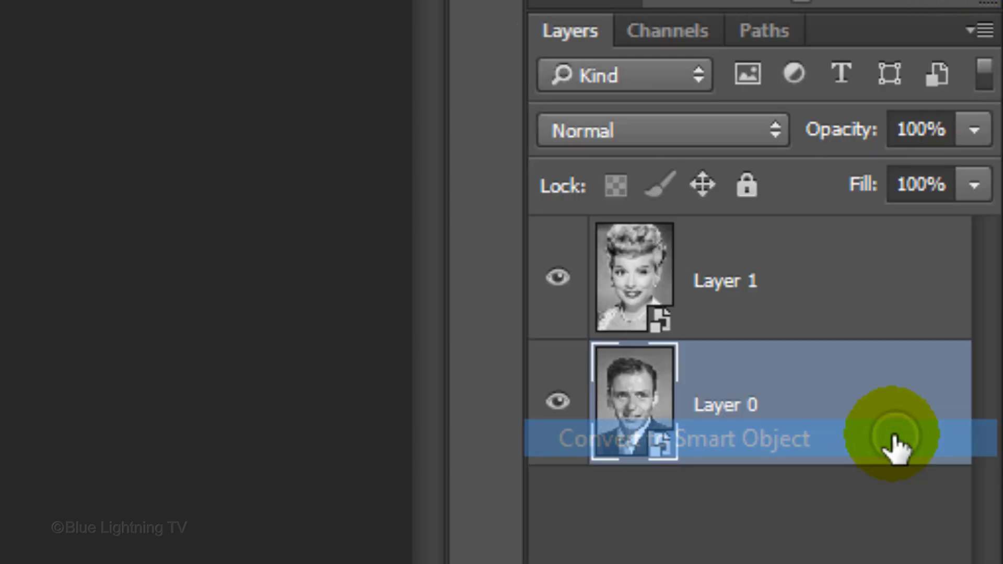
left_click(558, 279)
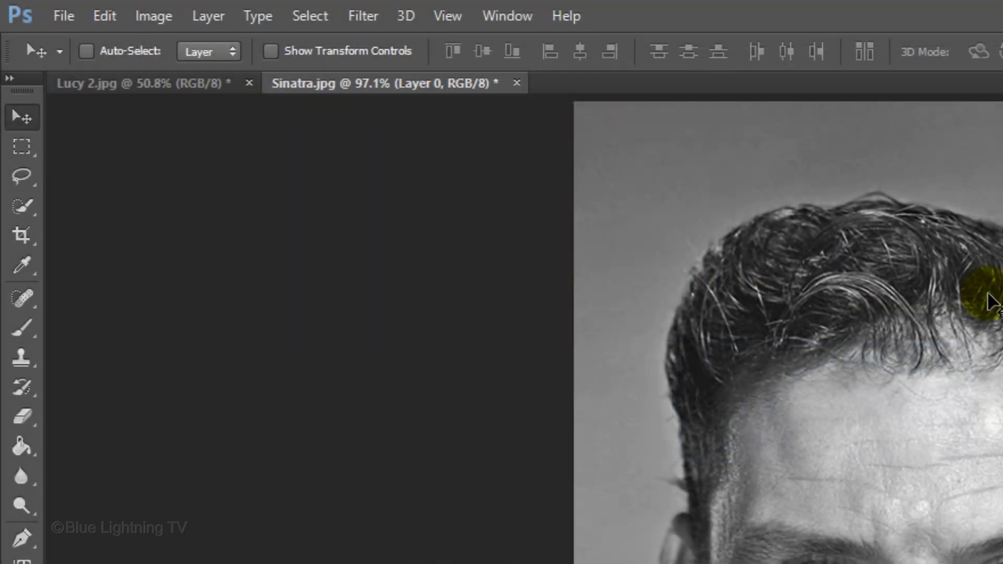
Step: Apply a 5.0-pixel High Pass smart filter to Sinatra's layer and reopen it to review
left_click(364, 16)
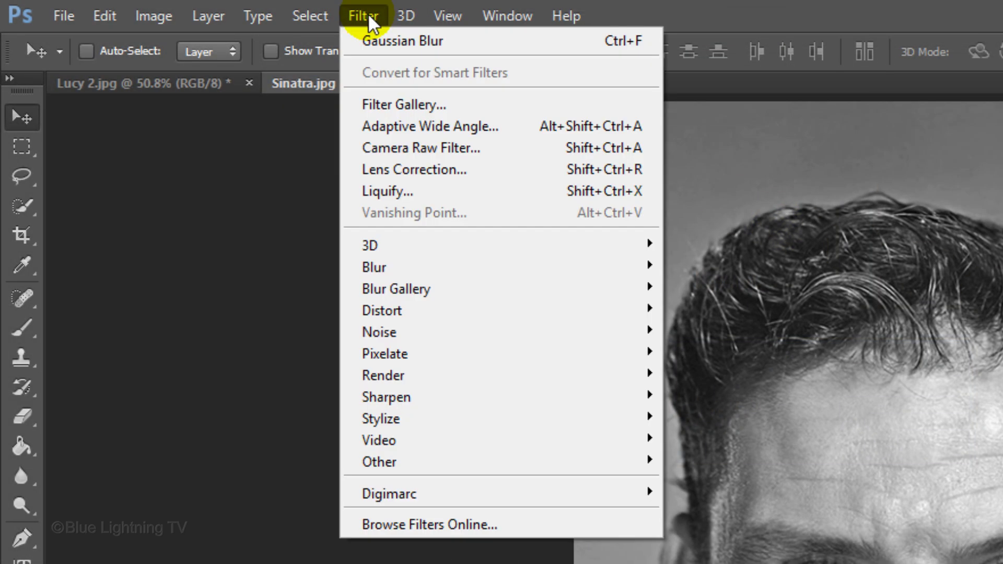
mouse_move(391, 465)
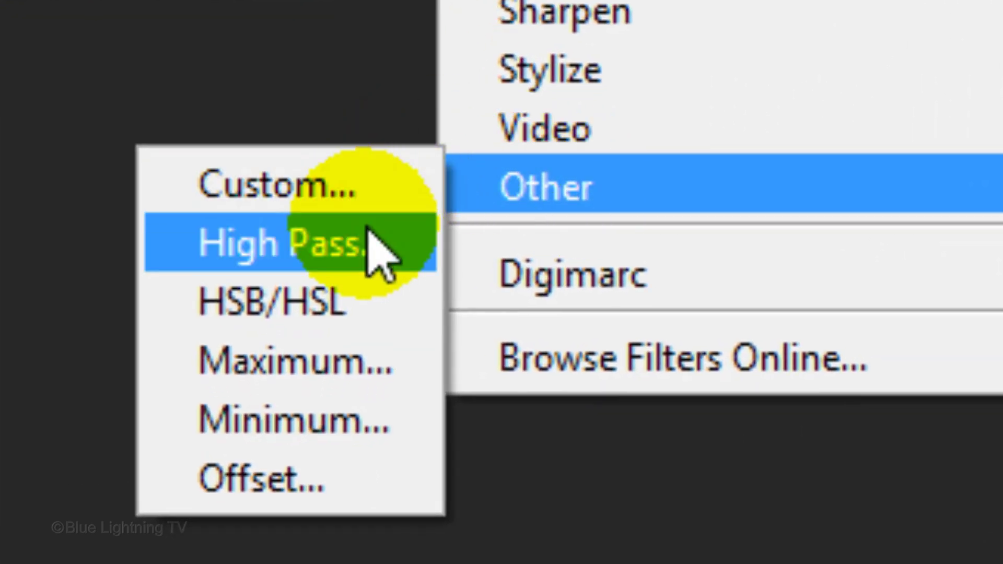
left_click(368, 243)
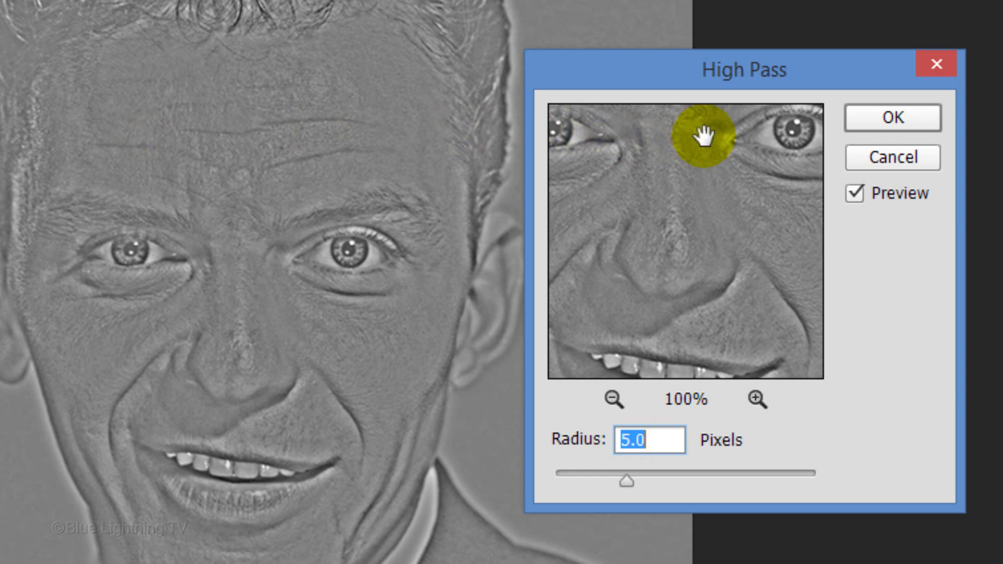
left_click(901, 121)
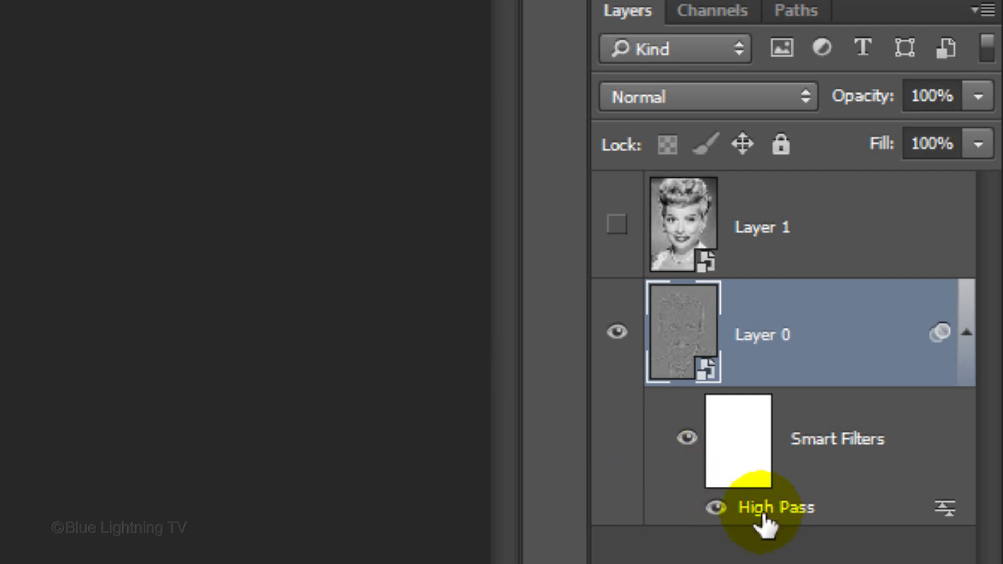
double_click(768, 514)
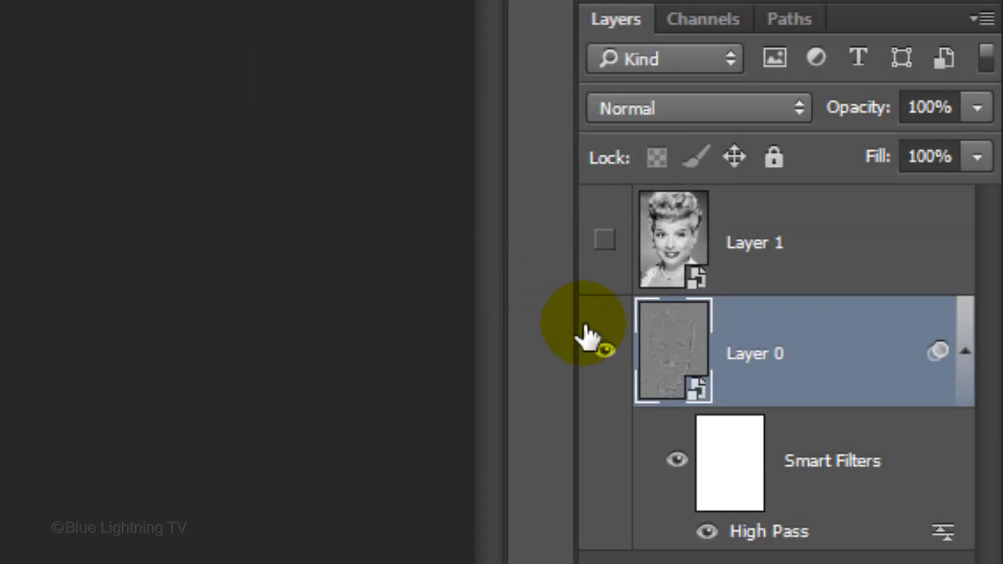
Step: Hide Sinatra's Layer 0, show Lucy's Layer 1 and make it the active layer
left_click(604, 354)
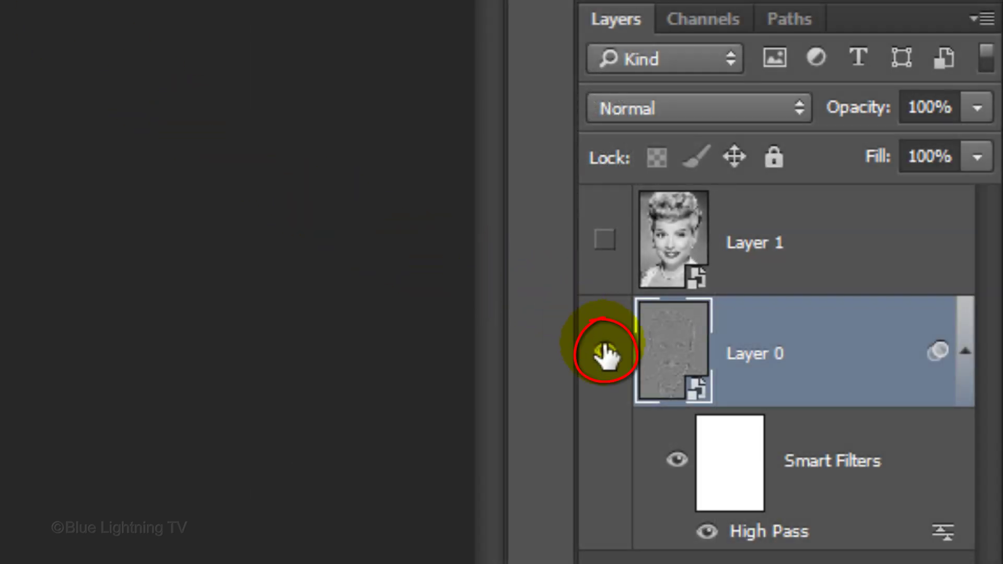
left_click(603, 243)
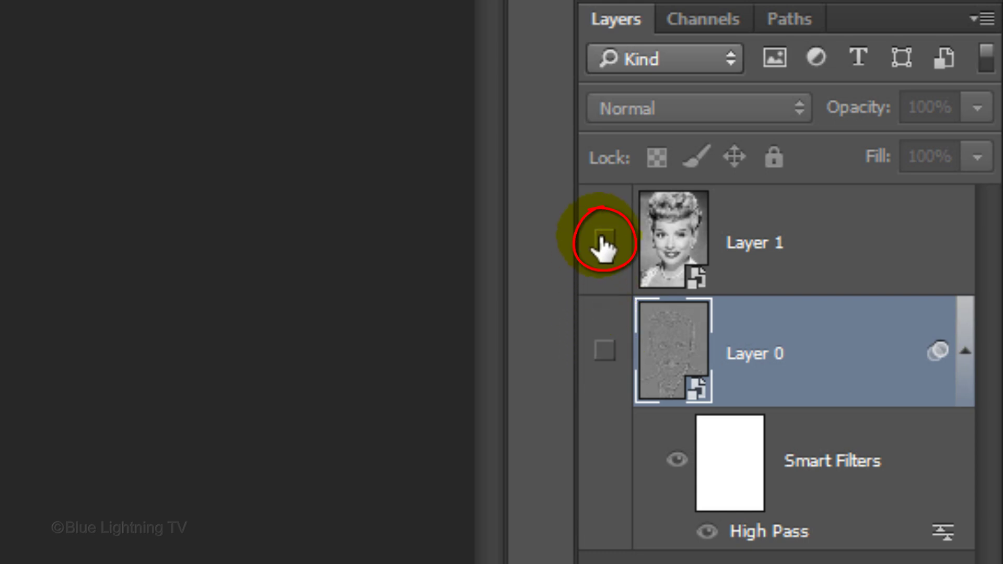
left_click(676, 241)
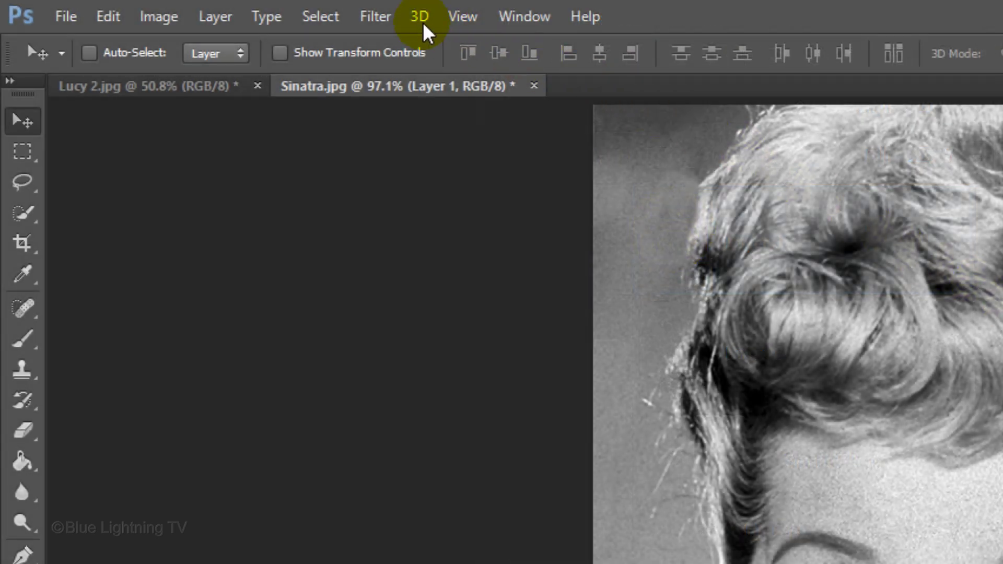
Step: Apply a 12.0-pixel Gaussian Blur to Lucy's layer
left_click(377, 16)
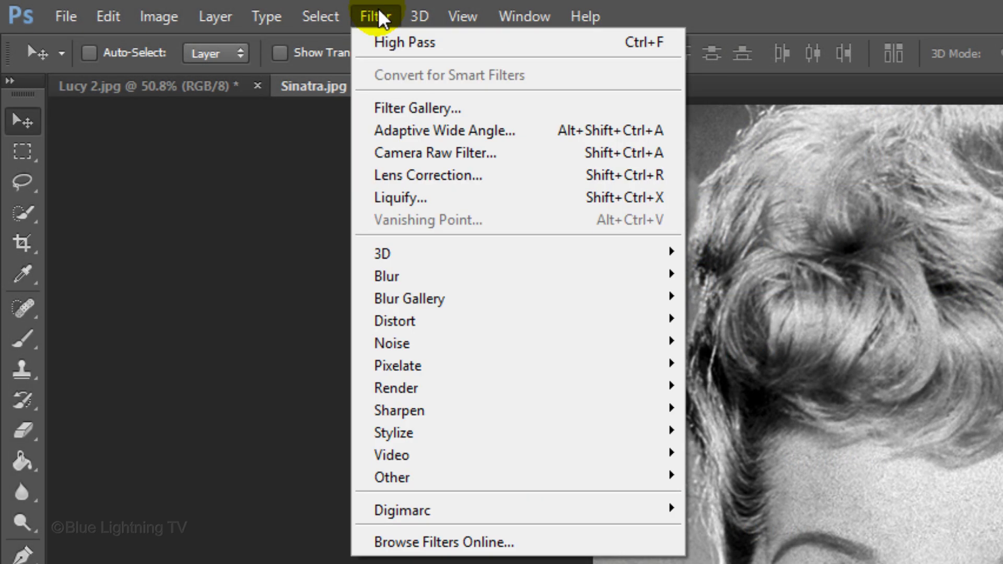
mouse_move(412, 273)
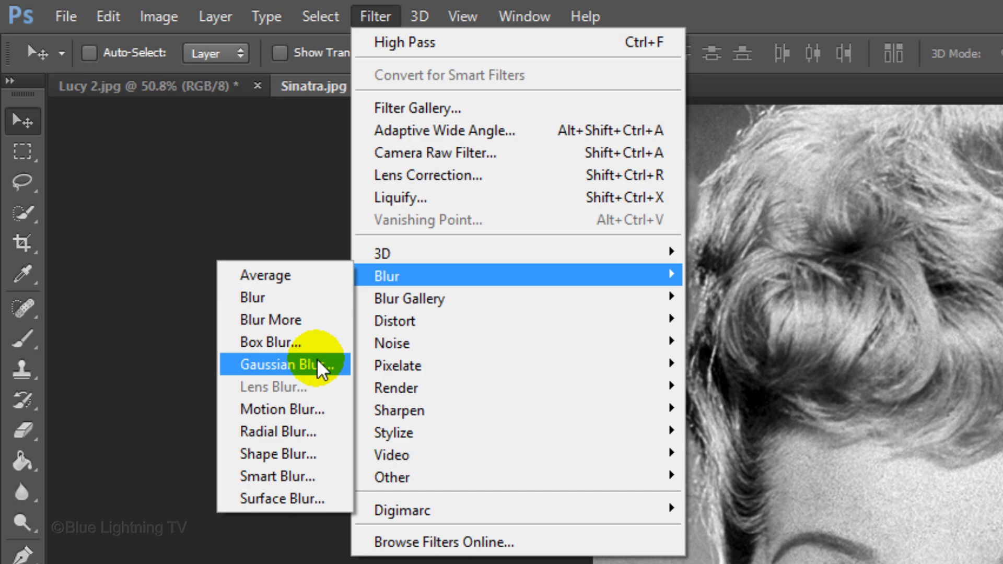
left_click(316, 358)
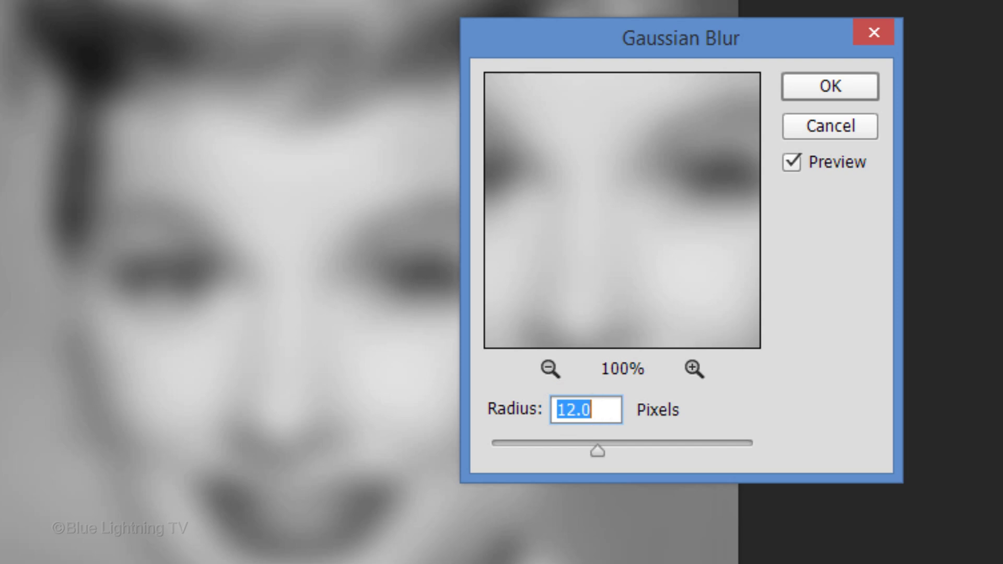
left_click(841, 89)
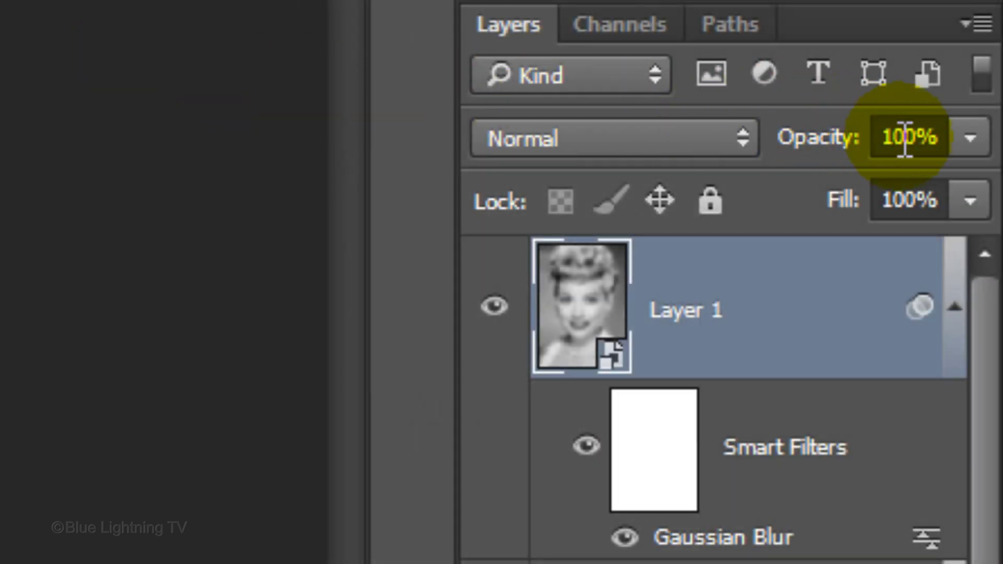
Step: Set Lucy's layer opacity to 40% and show Sinatra's Layer 0 again
type("40")
key("Return")
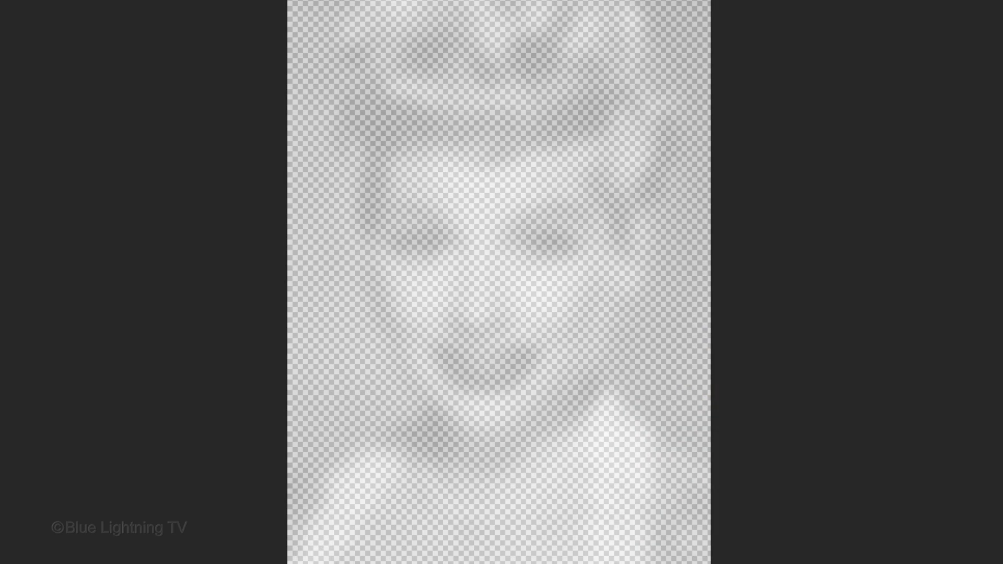
left_click(686, 395)
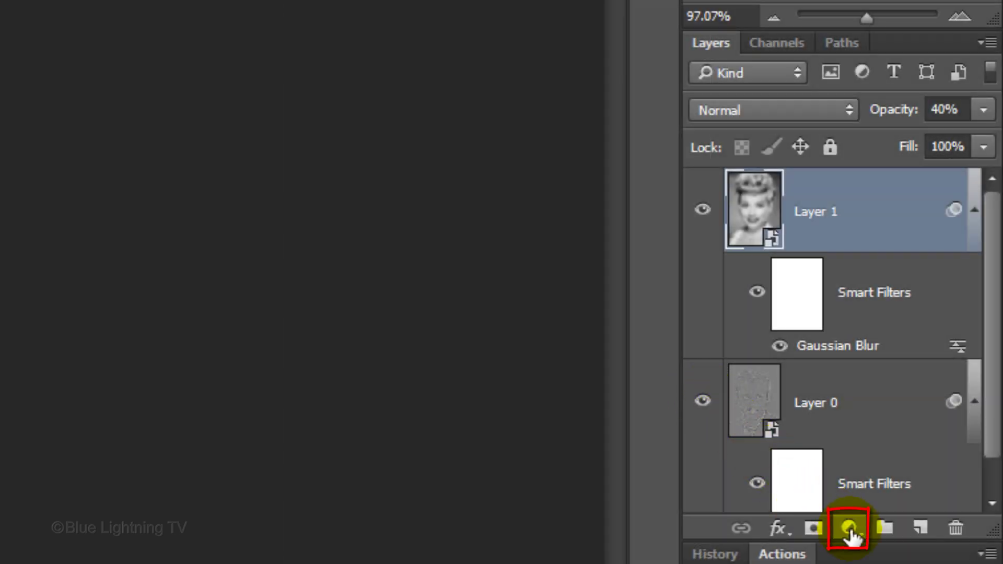
Step: Add a Brightness/Contrast adjustment layer and drag its Contrast slider to 100
left_click(849, 529)
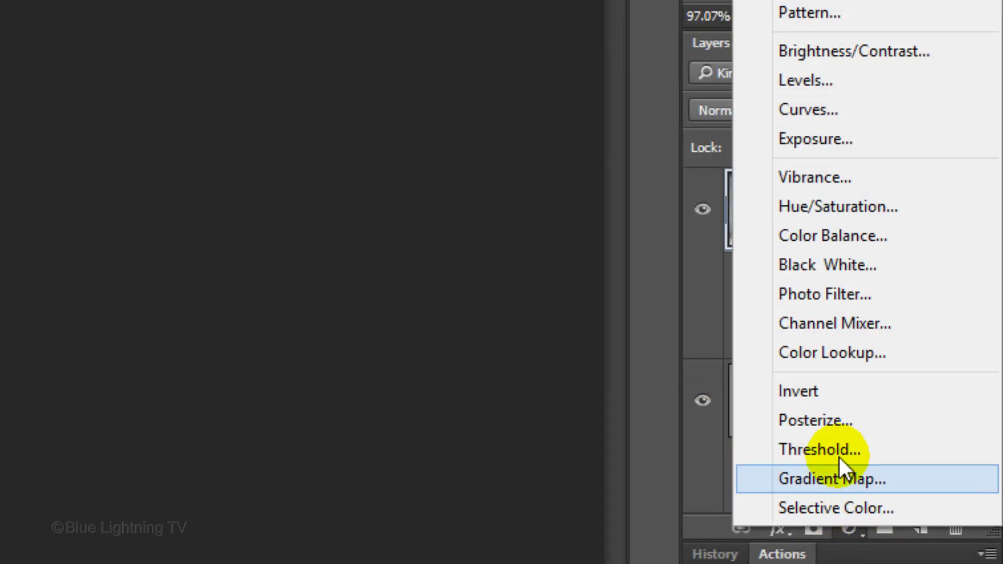
left_click(851, 52)
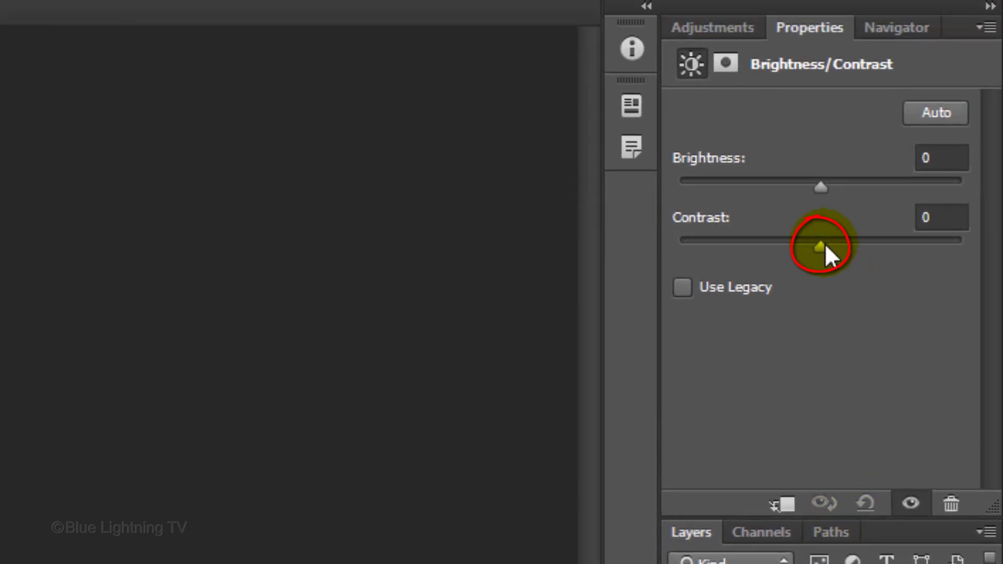
left_click_drag(825, 243, 987, 217)
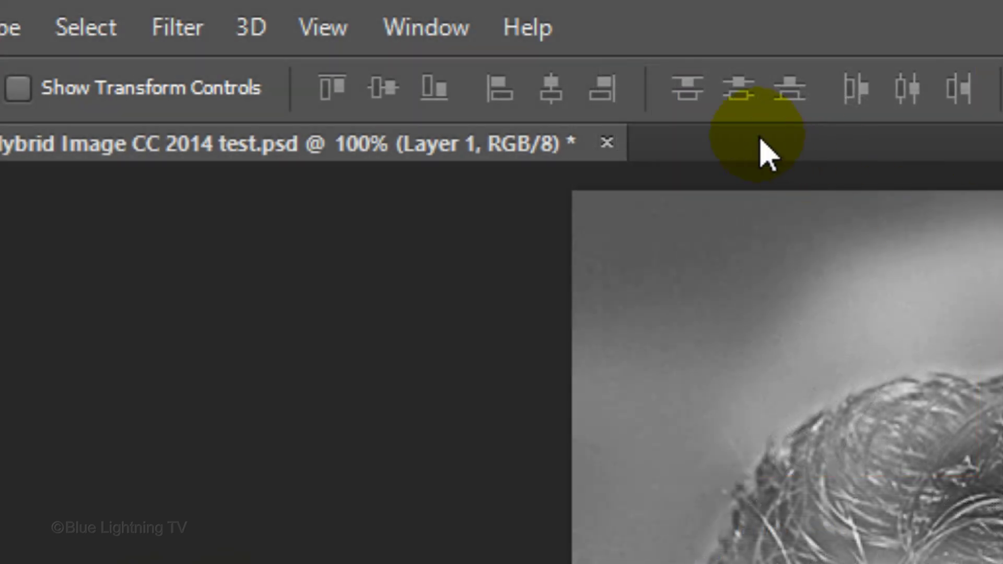
Step: Show the Navigator panel from the Window menu
left_click(449, 29)
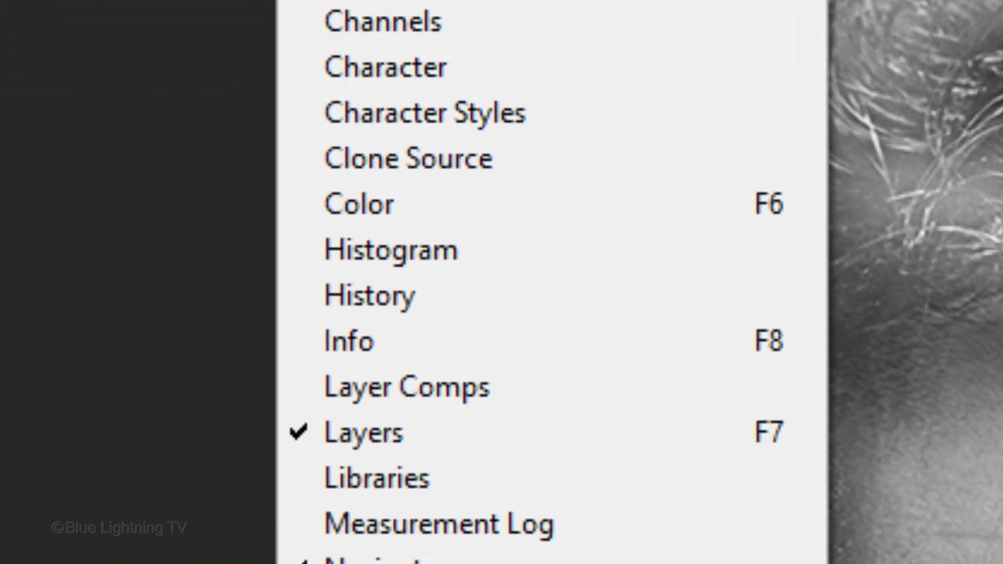